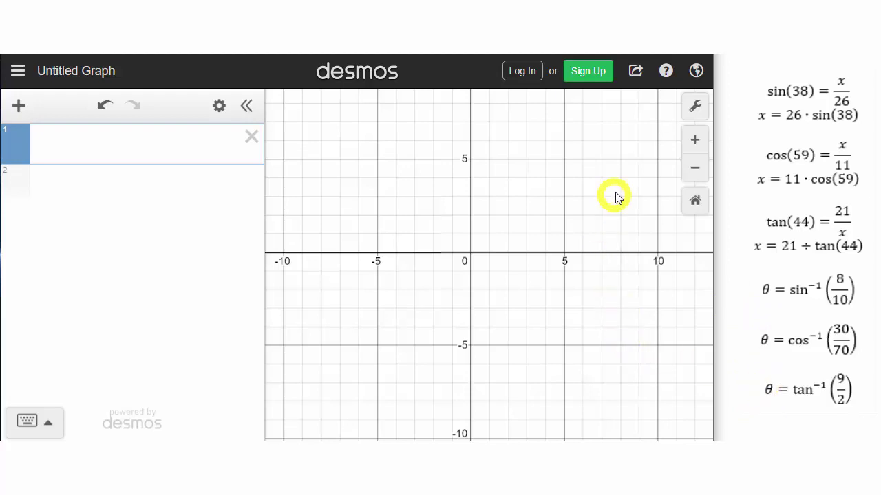
# - Set the graph's angle unit to degrees and open the on-screen math keypad
pyautogui.click(696, 109)
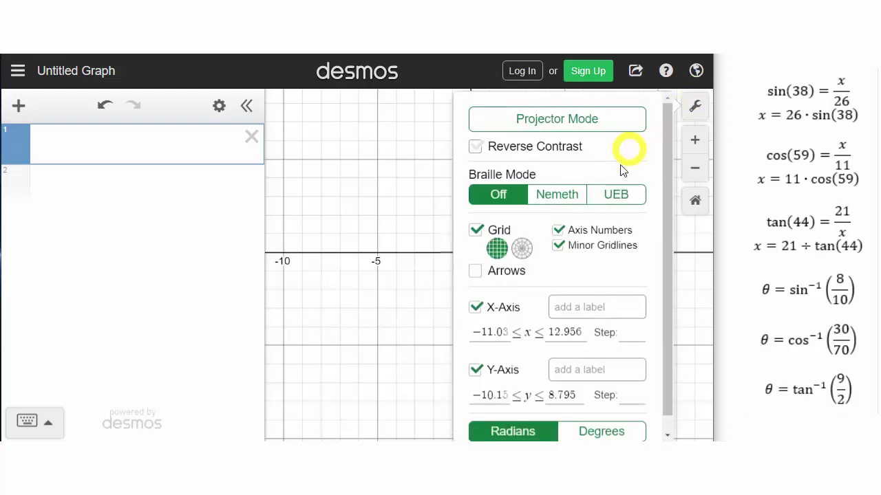
pyautogui.click(601, 431)
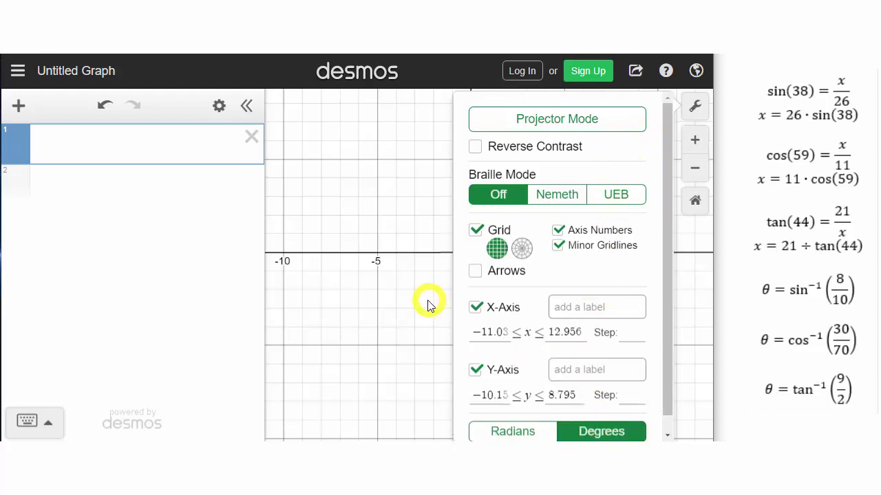
pyautogui.click(696, 107)
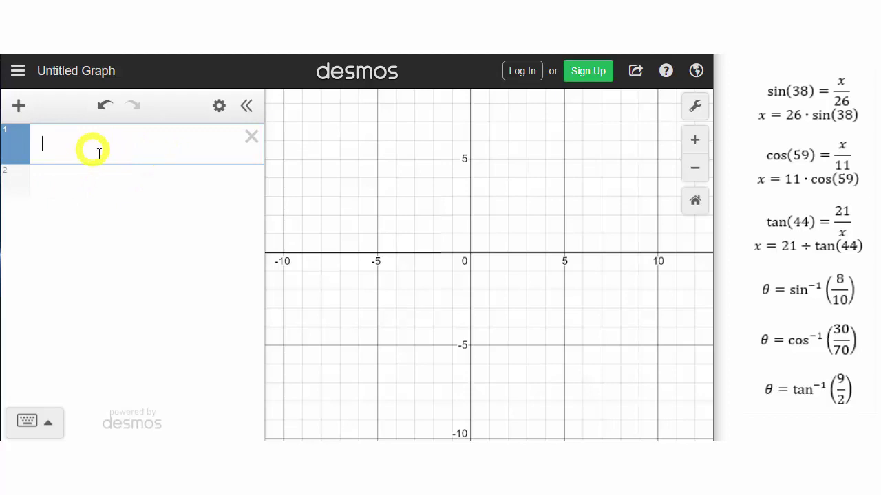
pyautogui.click(26, 421)
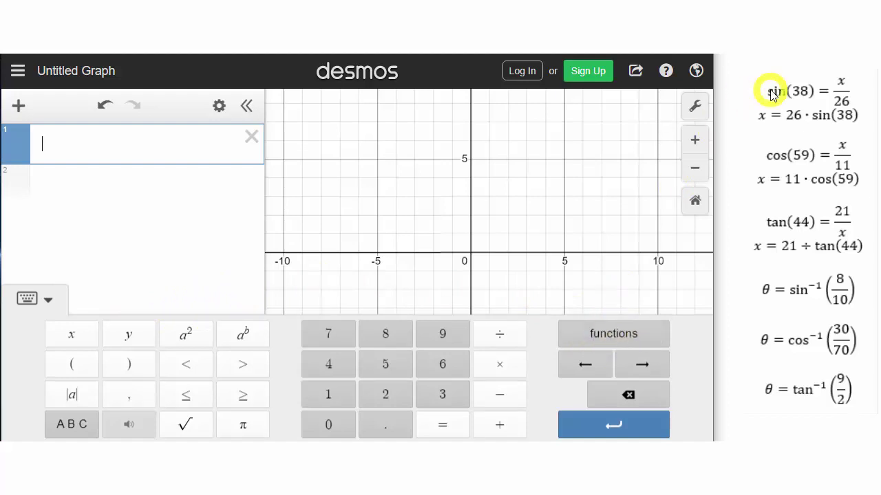
pyautogui.click(595, 337)
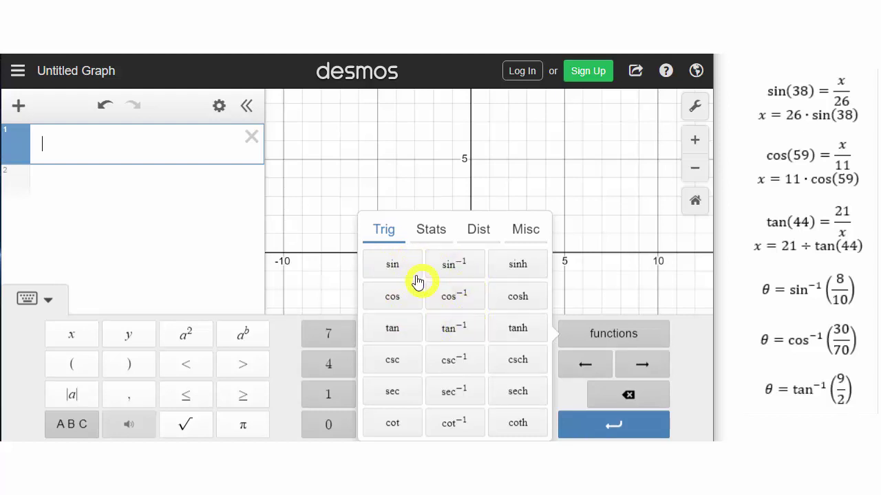
pyautogui.click(393, 266)
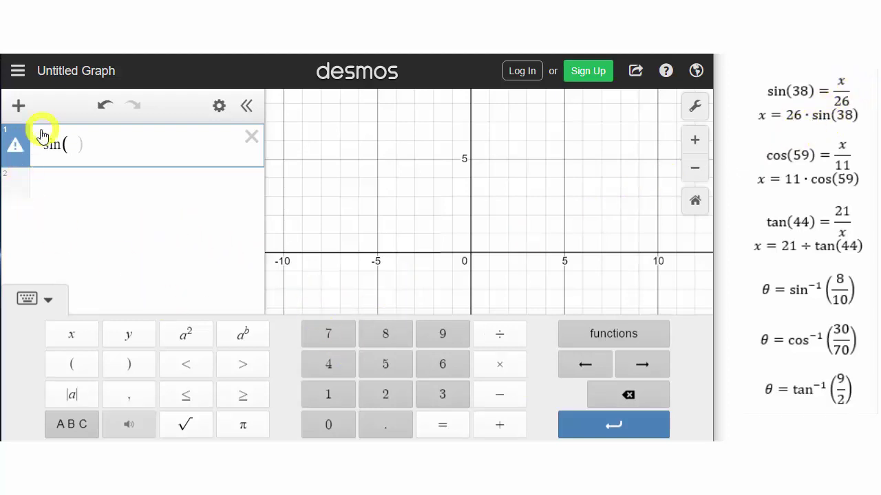
pyautogui.click(253, 140)
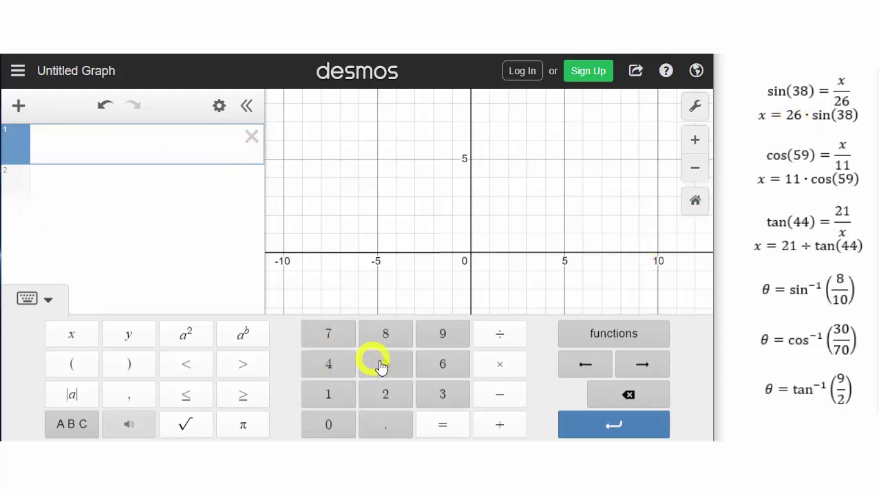
# - Enter 26 · sin(38) in the first expression line to evaluate it
pyautogui.click(406, 387)
pyautogui.click(441, 364)
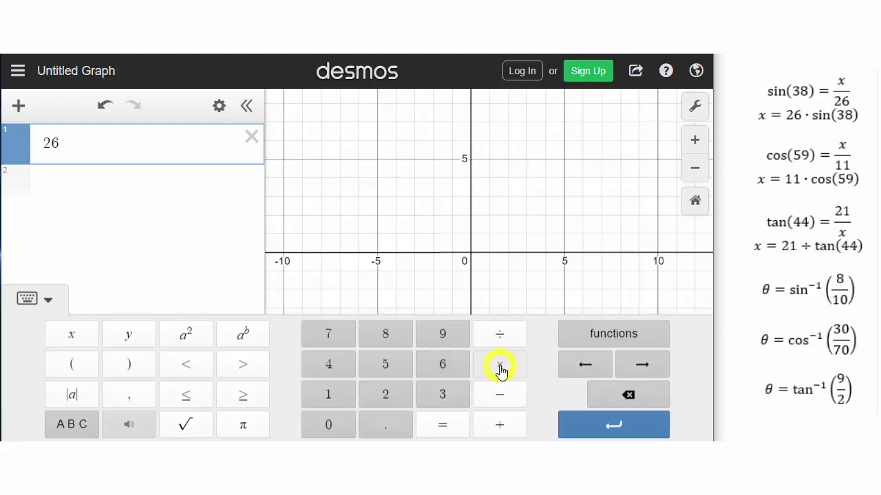
pyautogui.click(586, 334)
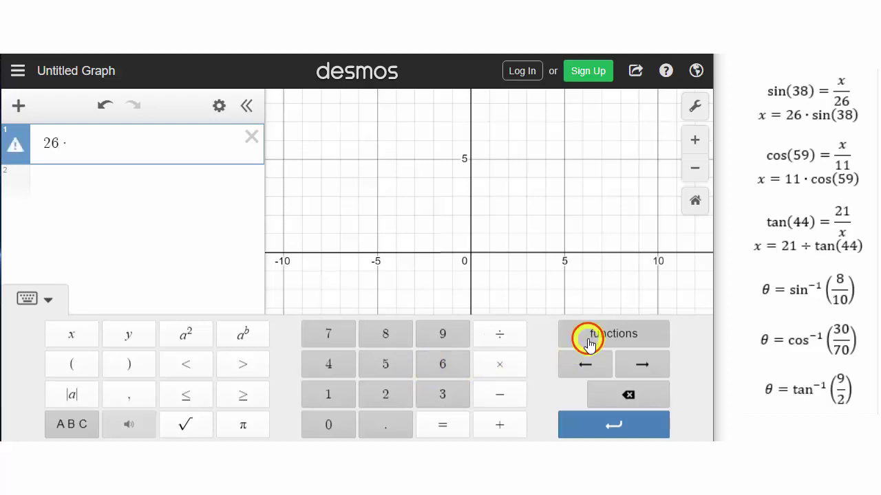
pyautogui.click(393, 265)
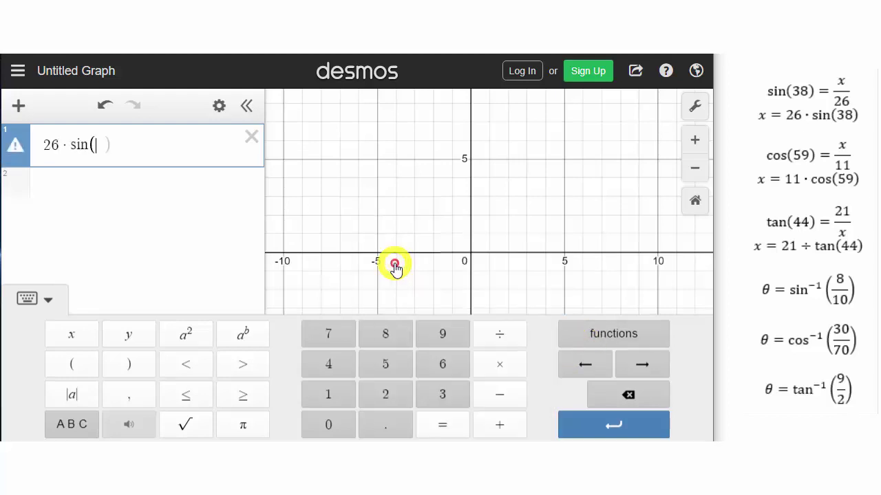
pyautogui.click(434, 394)
pyautogui.click(385, 334)
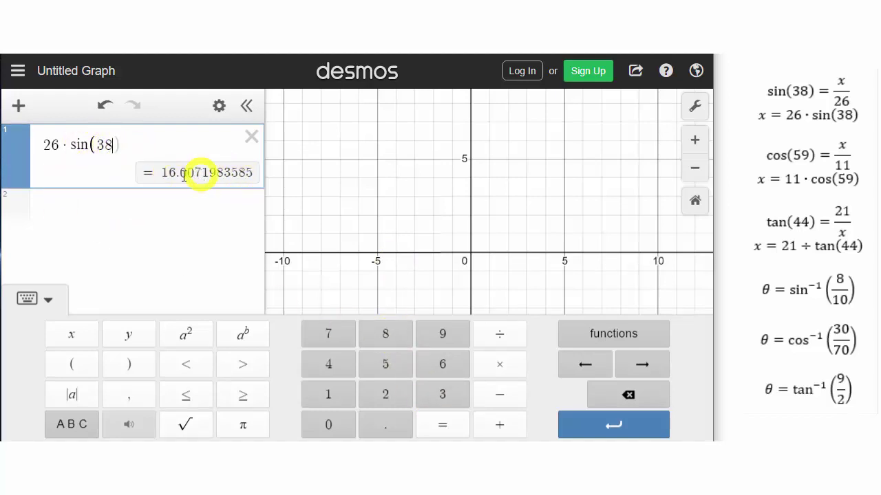
# - Add a second expression that evaluates 11 · cos(59)
pyautogui.click(131, 211)
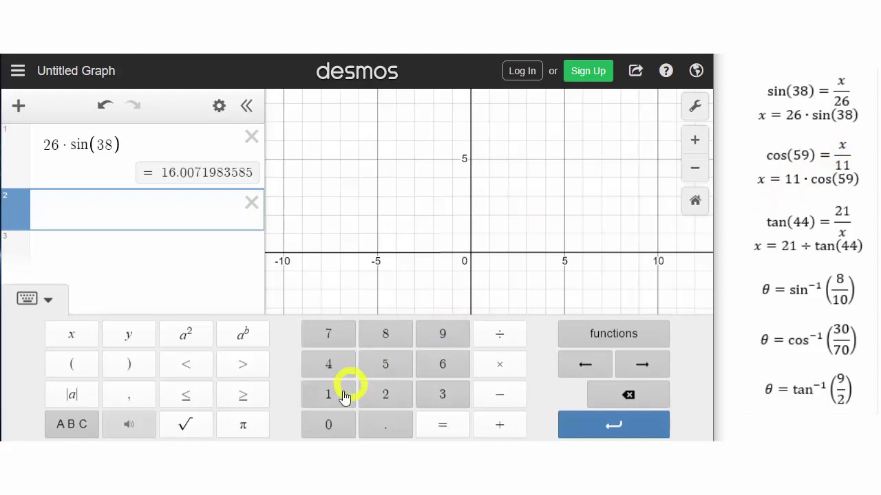
pyautogui.click(332, 398)
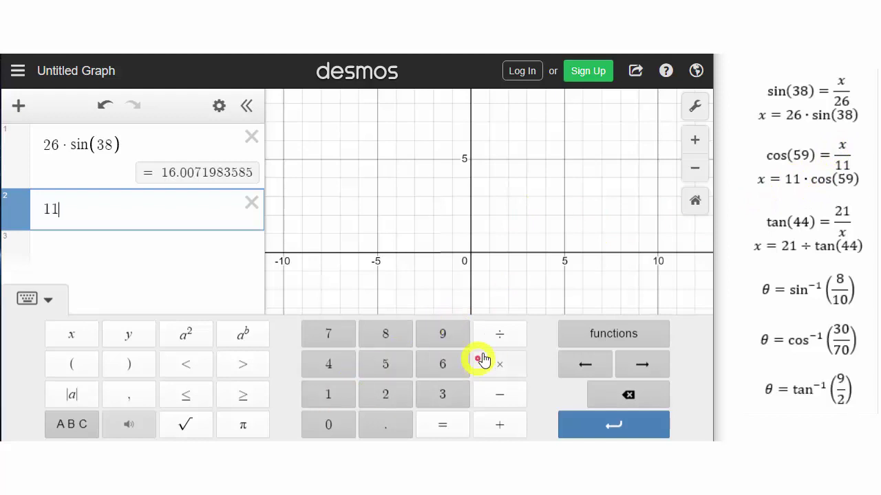
pyautogui.click(500, 365)
pyautogui.click(586, 336)
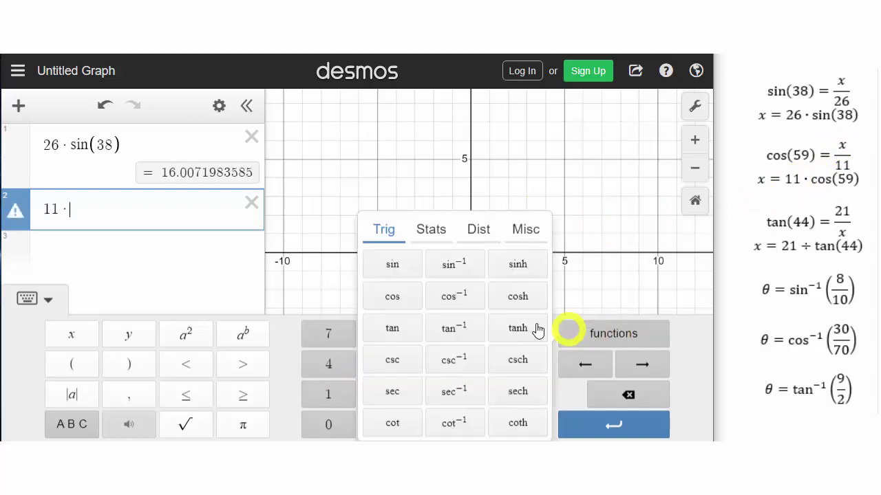
pyautogui.click(393, 299)
pyautogui.click(386, 365)
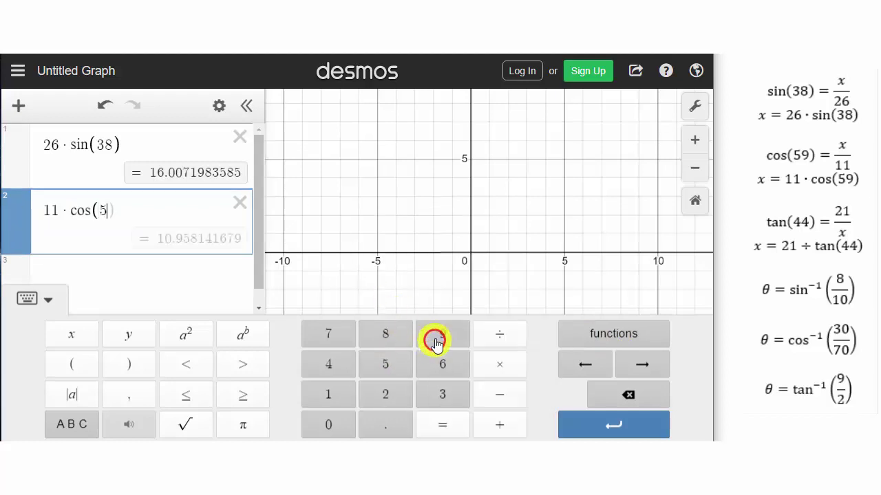
pyautogui.click(438, 337)
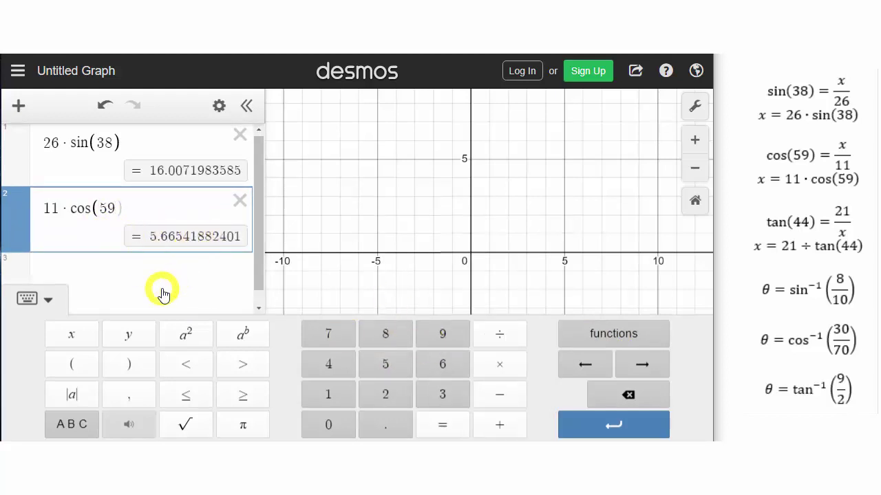
# - Add a third expression that divides 21 by tan(44), written as a fraction
pyautogui.click(215, 273)
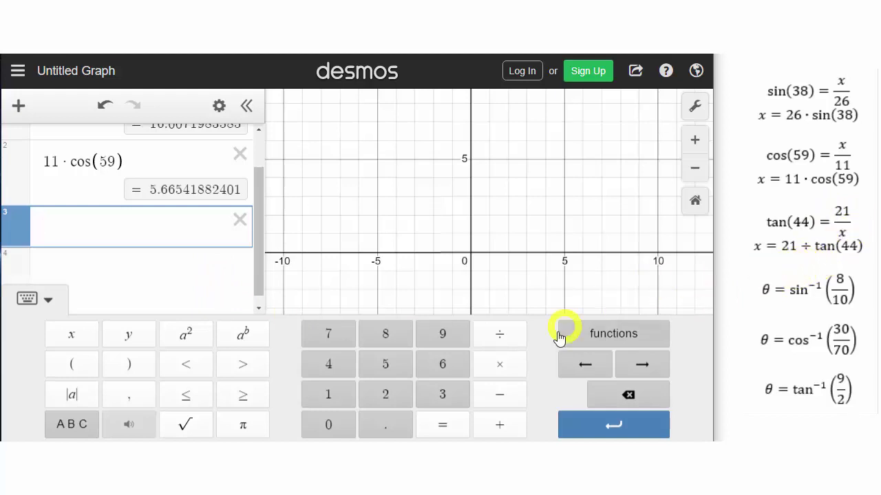
pyautogui.click(379, 386)
pyautogui.click(337, 390)
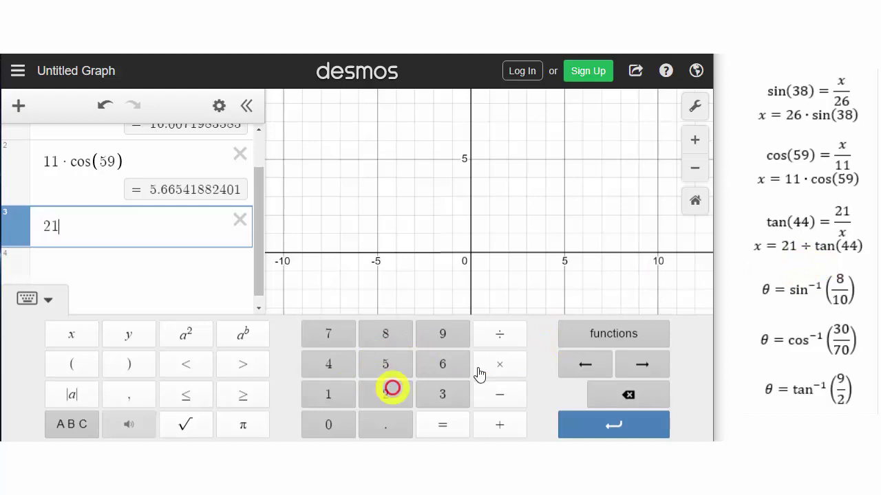
pyautogui.click(498, 337)
pyautogui.click(611, 337)
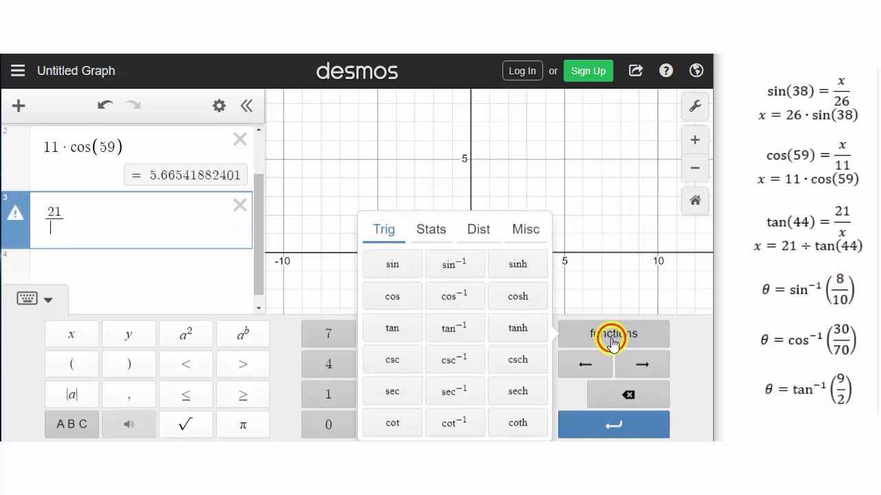
pyautogui.click(397, 329)
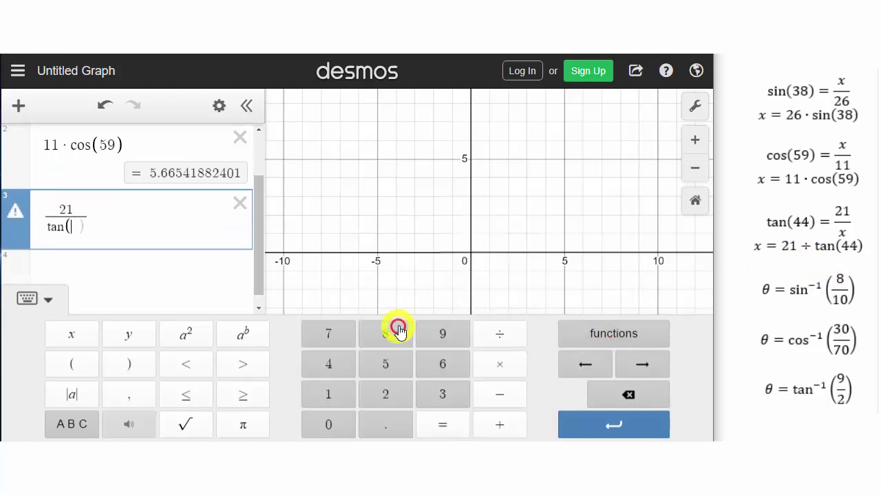
pyautogui.click(329, 364)
pyautogui.click(328, 364)
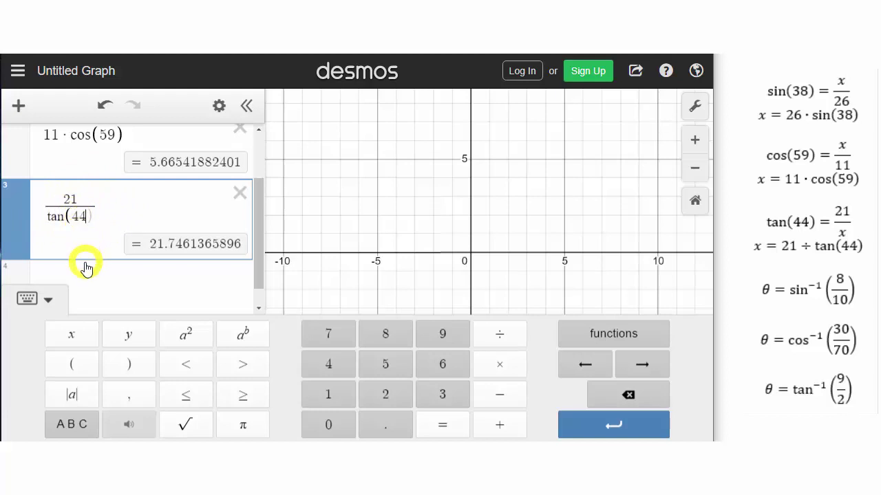
# - Add a fourth expression for the inverse sine of the fraction 8/10
pyautogui.click(191, 282)
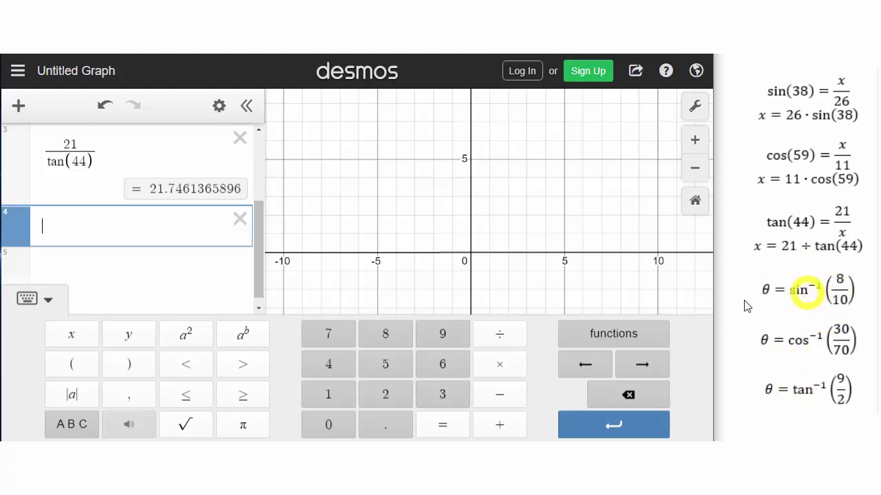
pyautogui.click(604, 340)
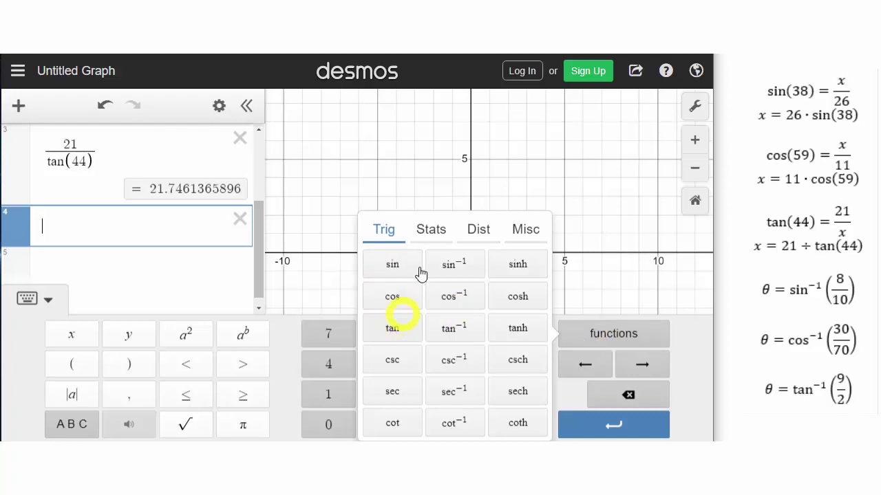
pyautogui.click(463, 267)
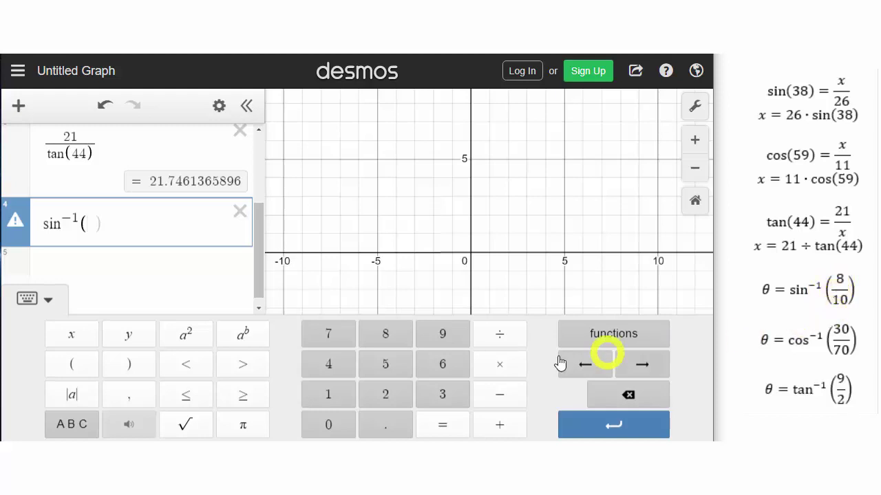
pyautogui.click(384, 336)
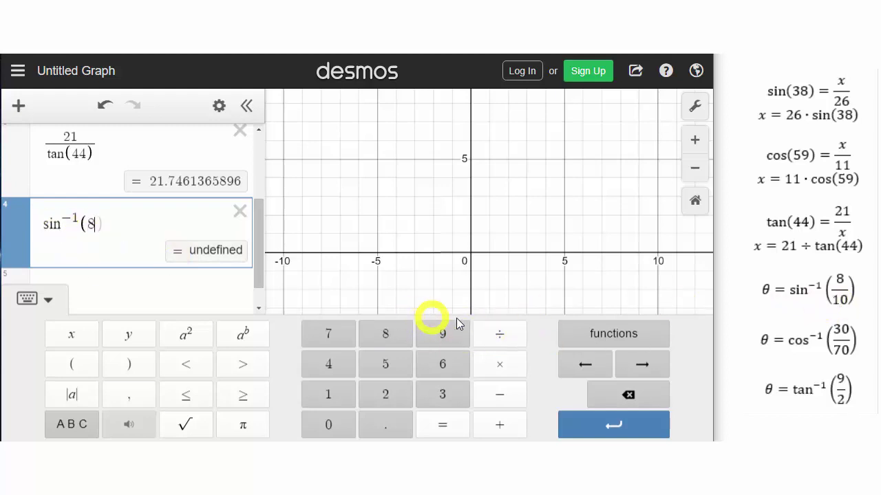
pyautogui.click(496, 335)
pyautogui.click(329, 399)
pyautogui.click(329, 424)
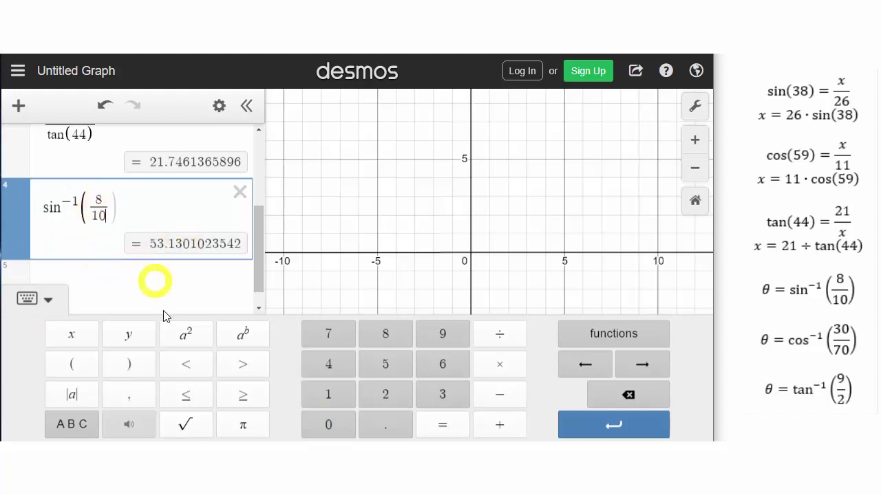
# - Add a fifth expression for the inverse cosine of the fraction 30/70
pyautogui.click(183, 279)
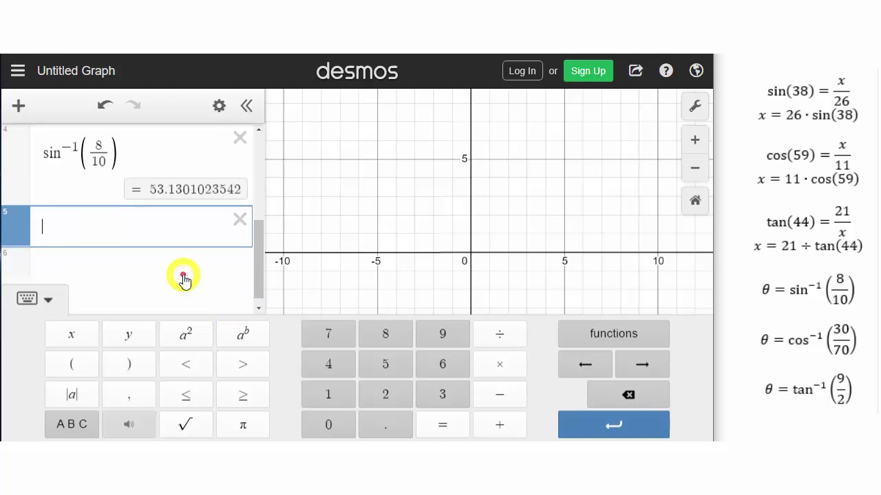
pyautogui.click(588, 337)
pyautogui.click(451, 300)
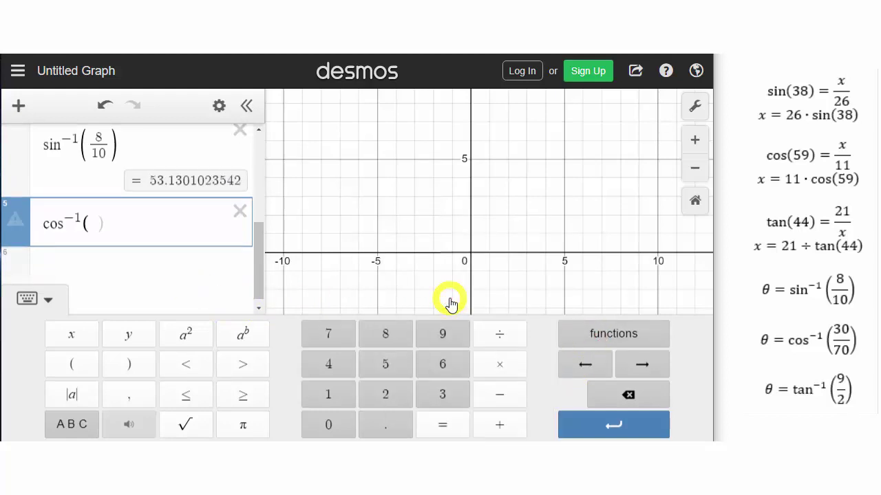
pyautogui.click(442, 395)
pyautogui.click(328, 425)
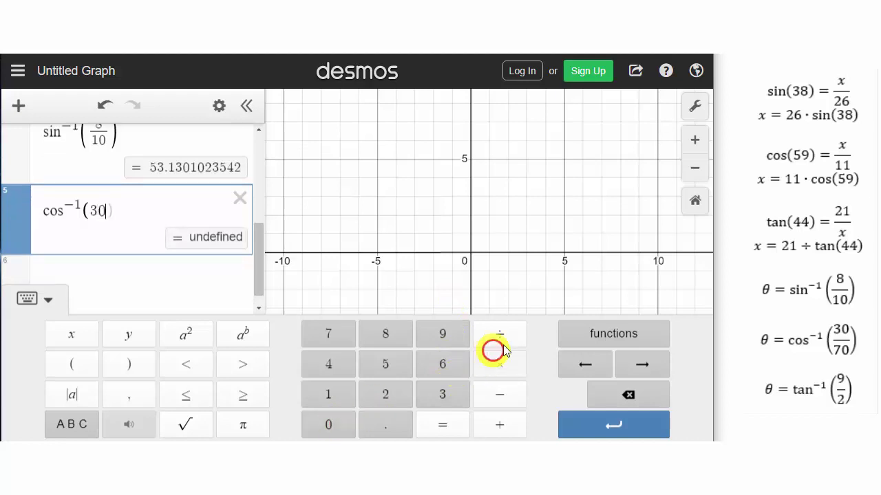
pyautogui.click(506, 337)
pyautogui.click(328, 335)
pyautogui.click(328, 425)
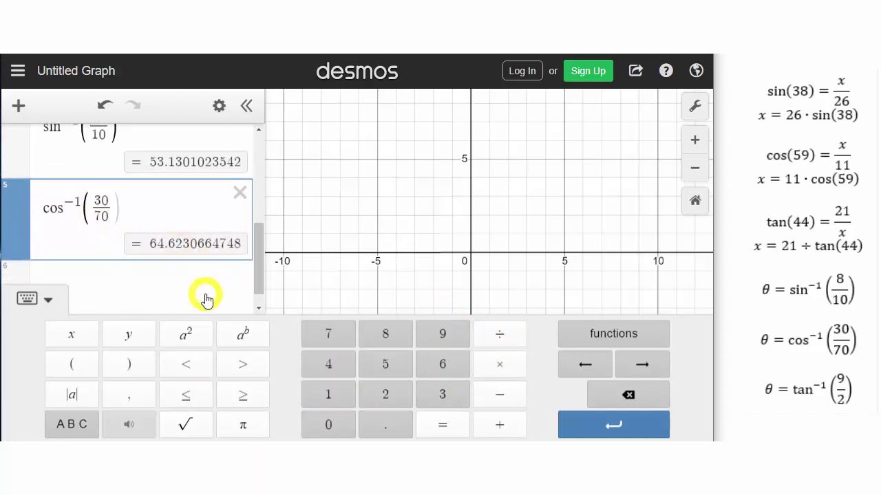
# - Add a sixth expression for the inverse tangent of the fraction 9/2
pyautogui.click(151, 278)
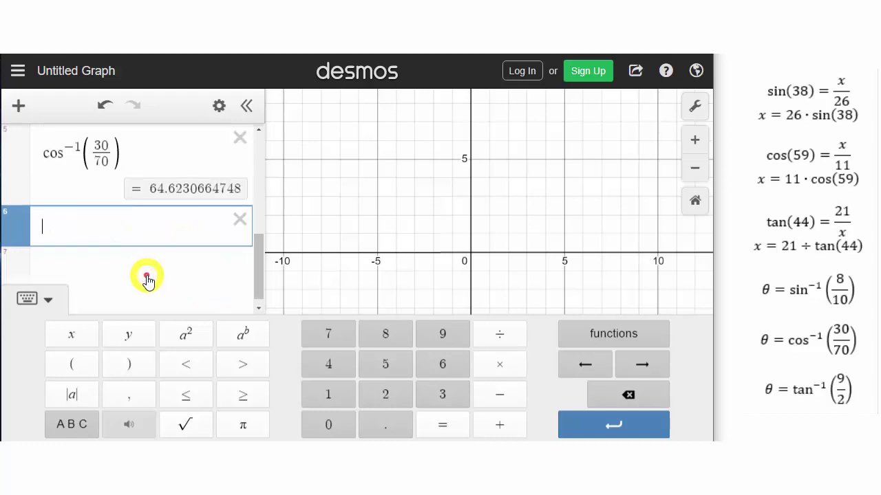
pyautogui.click(596, 335)
pyautogui.click(454, 332)
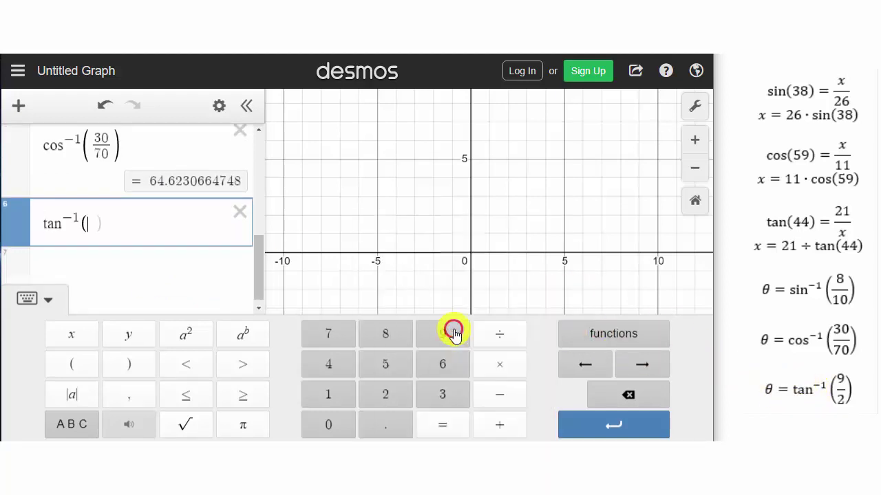
pyautogui.click(442, 335)
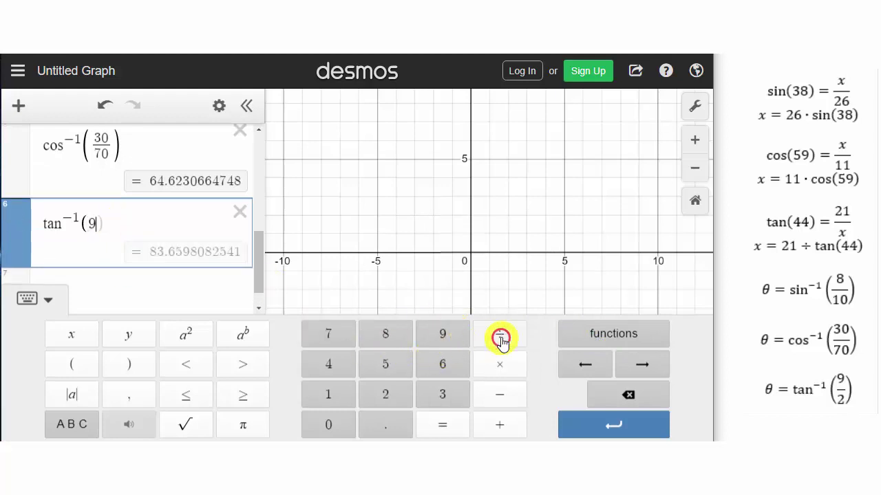
pyautogui.click(500, 335)
pyautogui.click(396, 400)
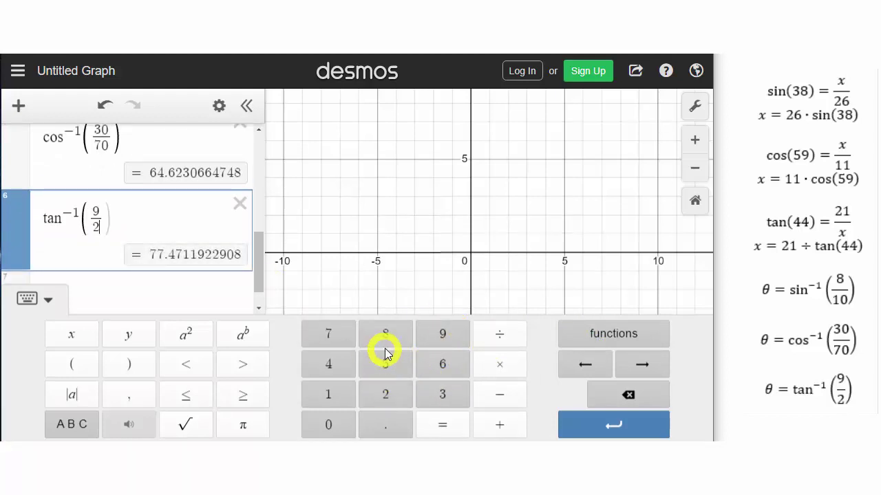